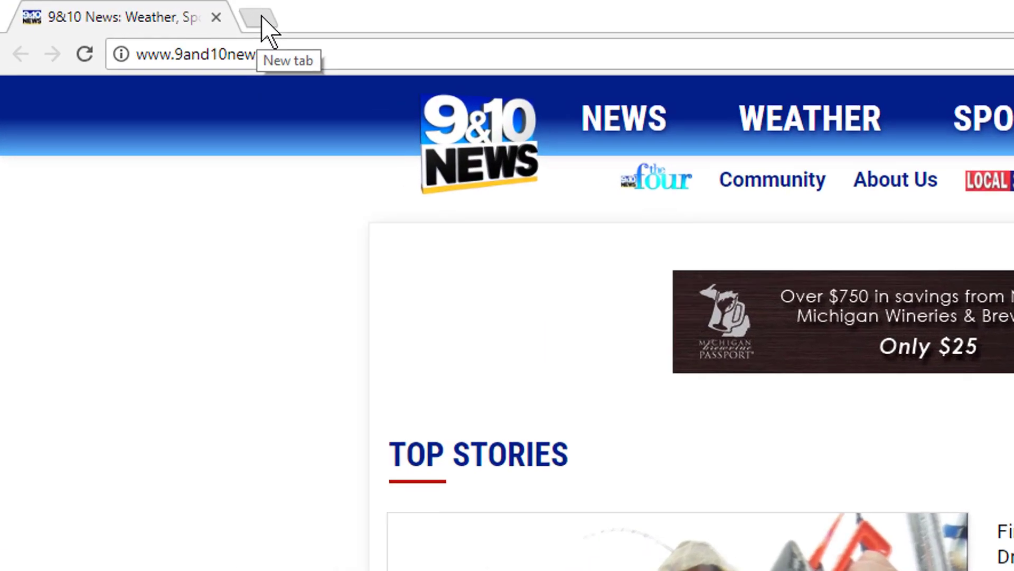
- Open a new tab next to the 9&10 News tab to show Chrome's default New Tab page
click(262, 19)
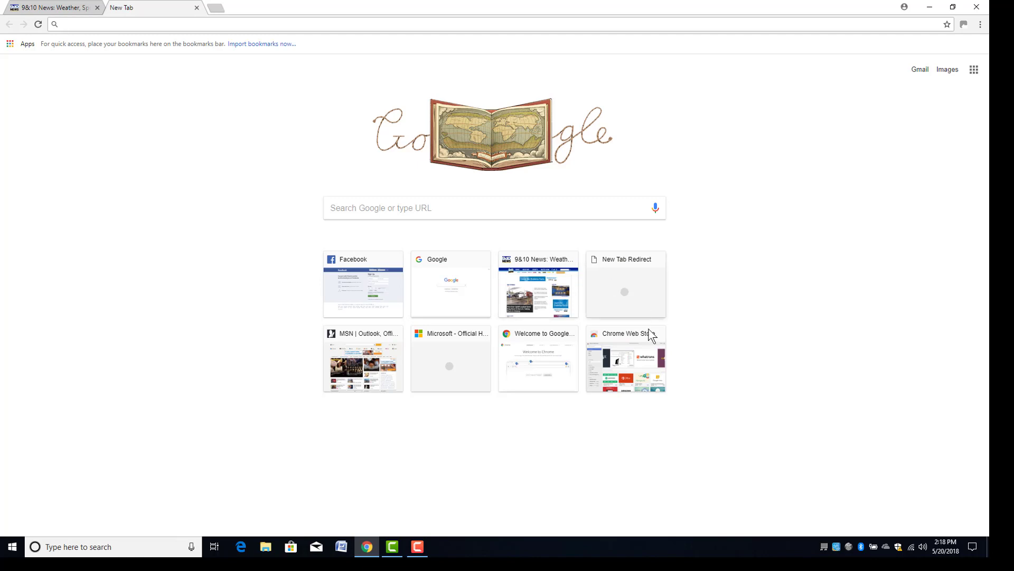
- Open the Extensions page from the Chrome menu's More tools submenu
click(367, 207)
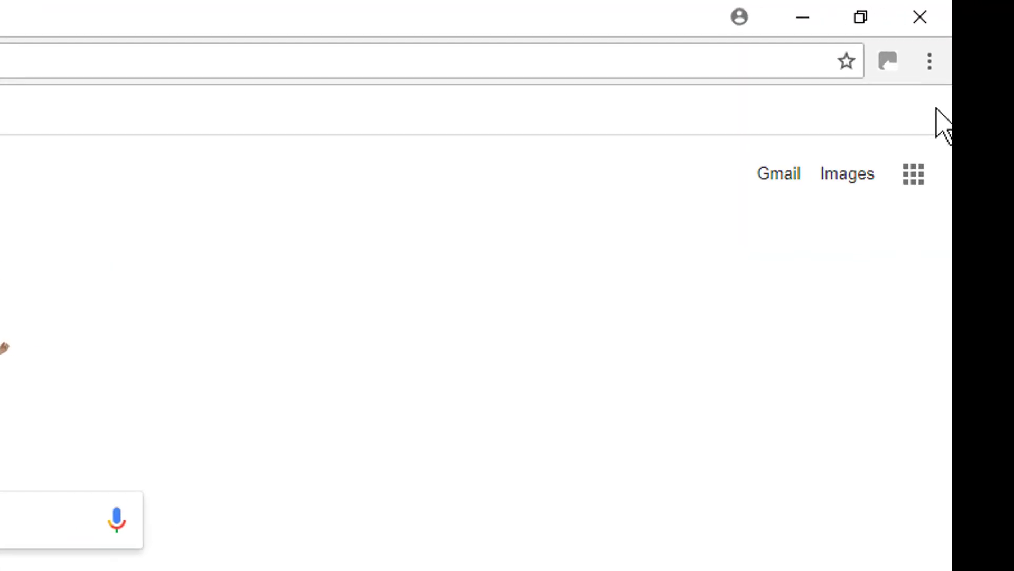
click(925, 65)
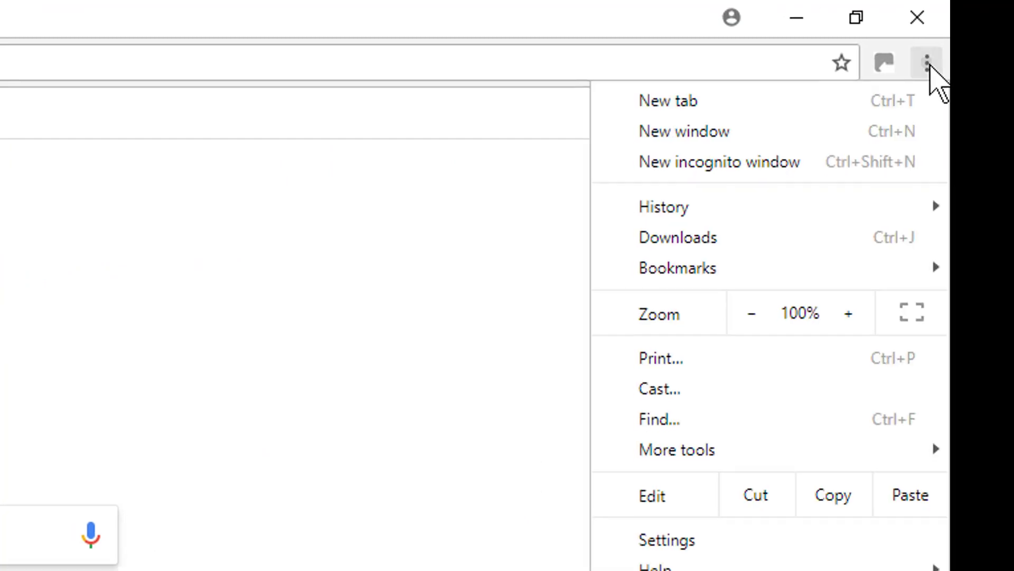
mouse_move(889, 169)
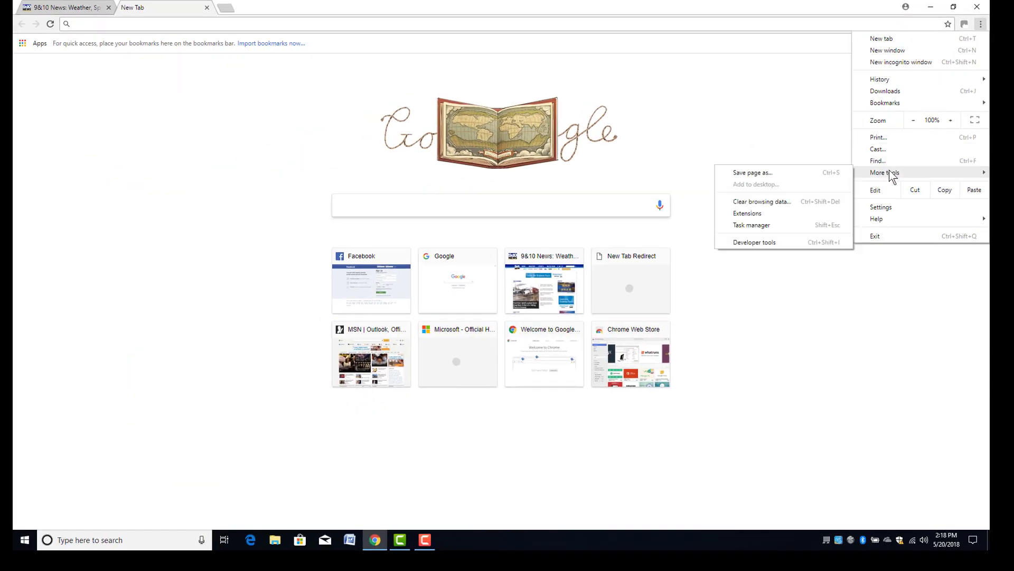
click(753, 214)
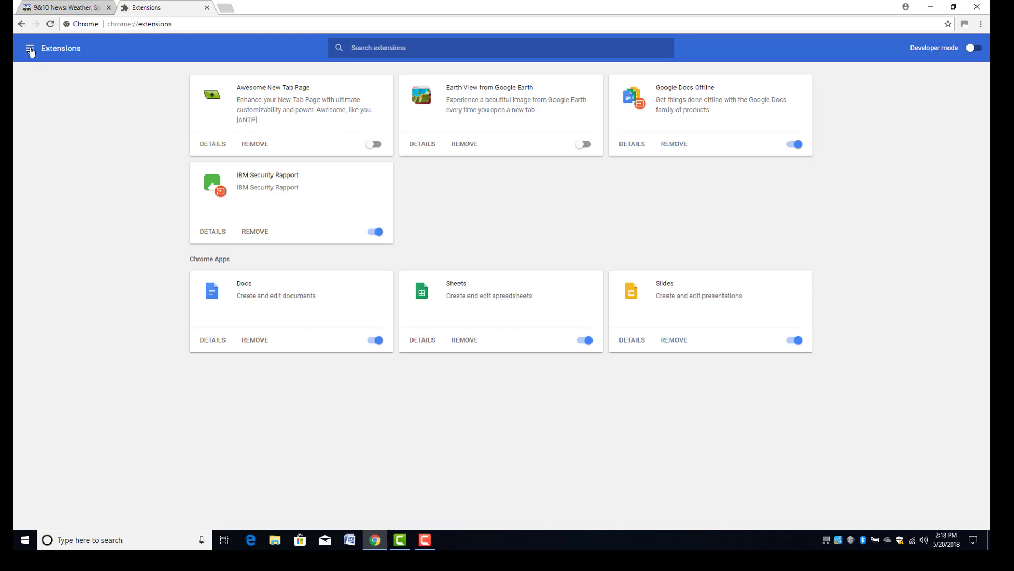
- Go to the Chrome Web Store's Extensions category from the Extensions page side menu
click(30, 49)
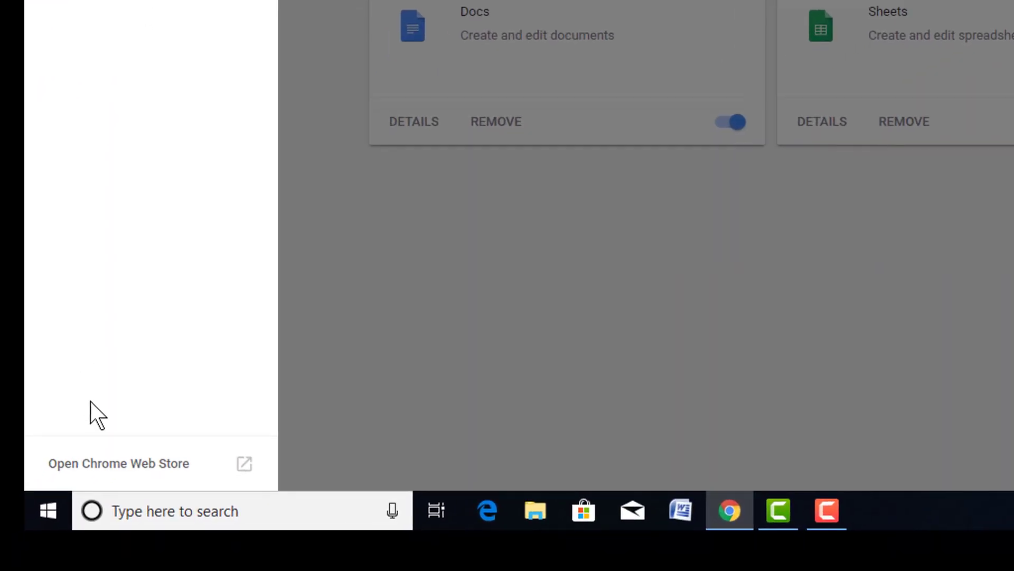
click(114, 467)
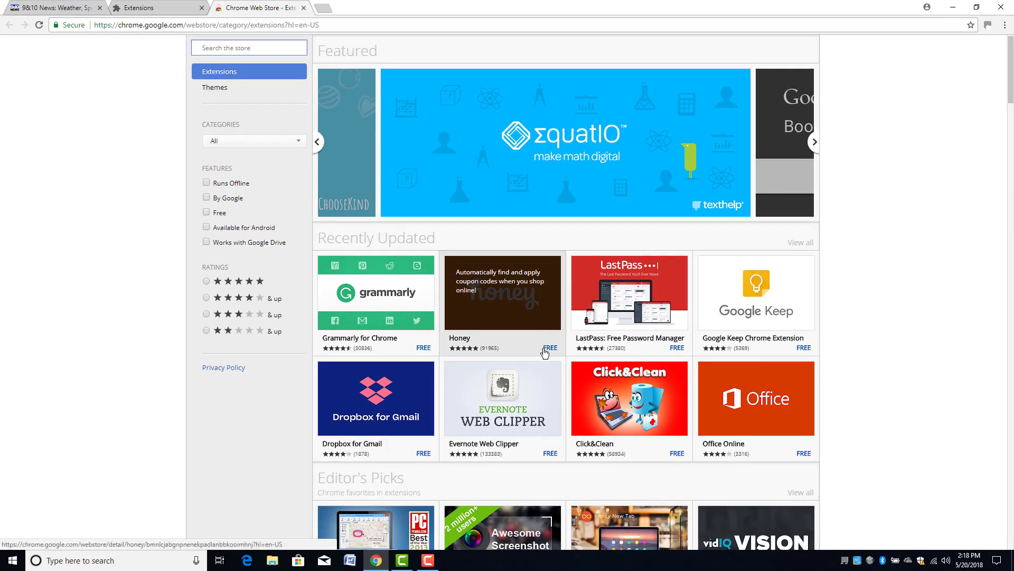
scroll(545, 353, down, 7)
scroll(545, 352, up, 7)
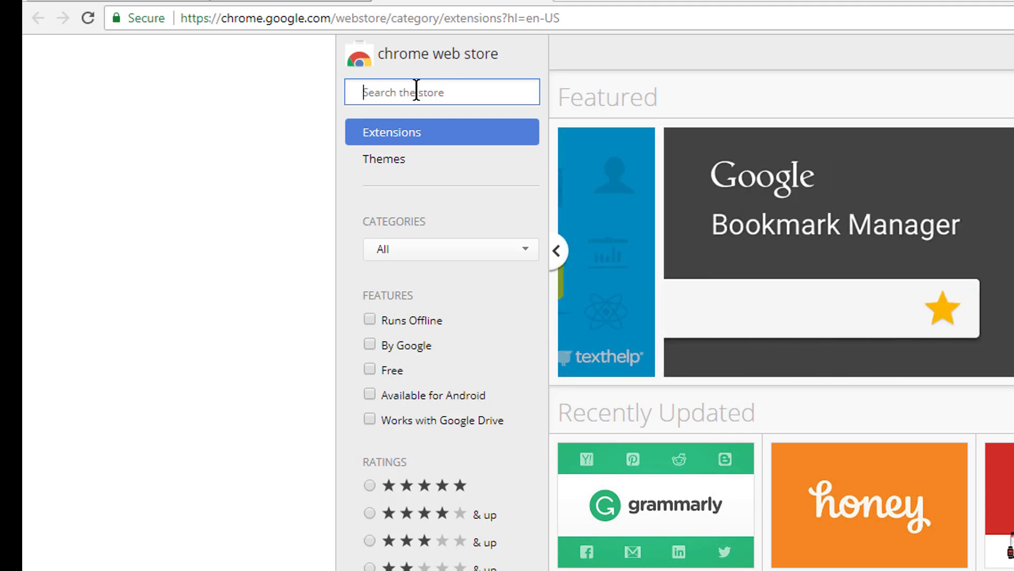
- Search the Chrome Web Store for 'new tab url redirect' using the suggestion
text(new t)
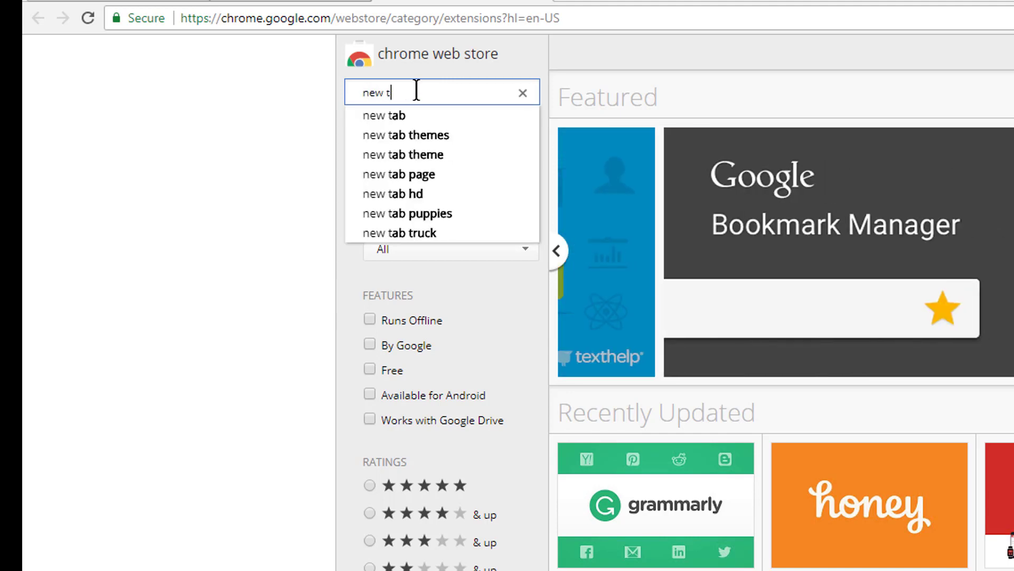
text(ab url)
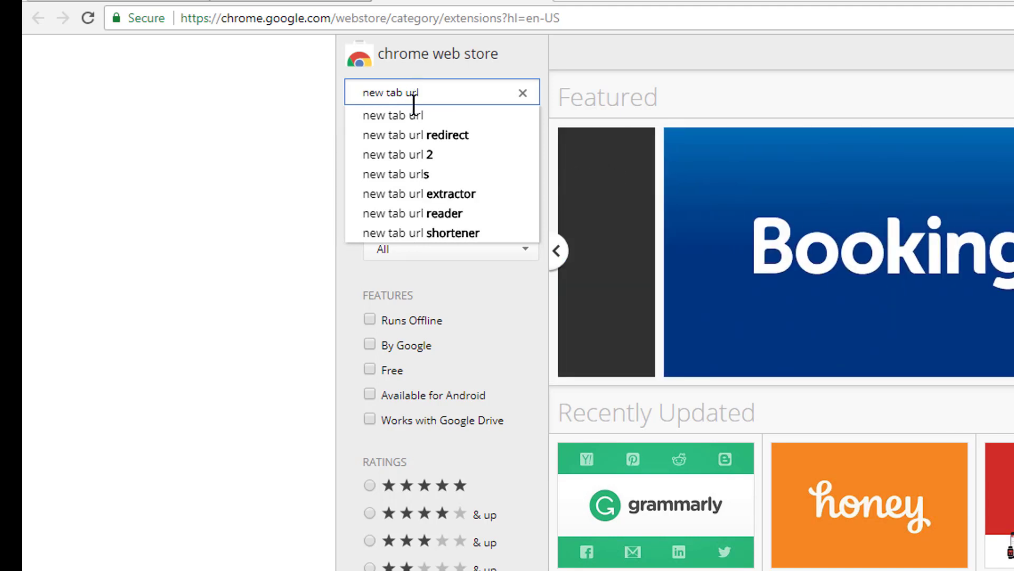
click(449, 136)
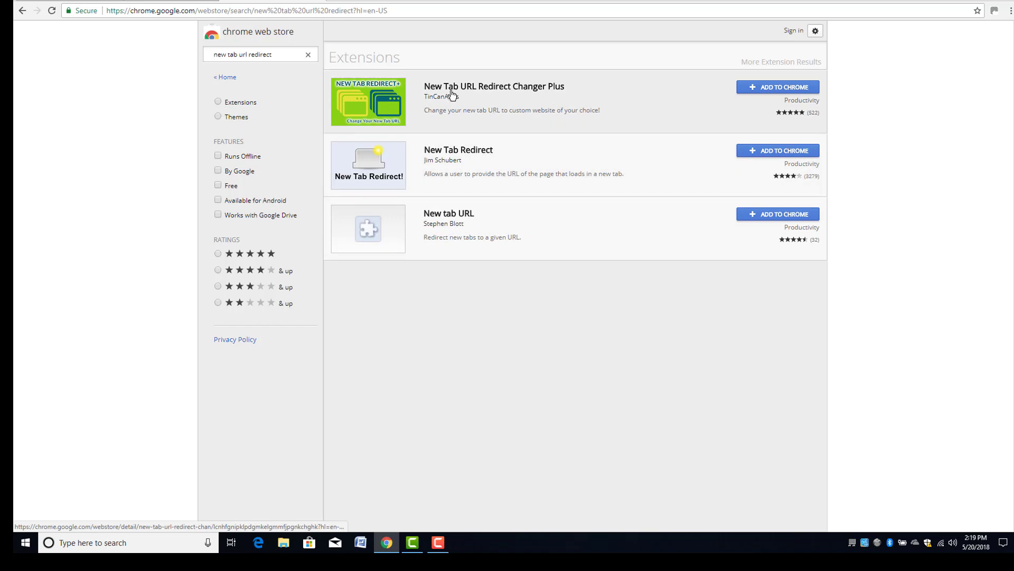
- Add New Tab URL Redirect Changer Plus to Chrome and dismiss the added notice
click(777, 88)
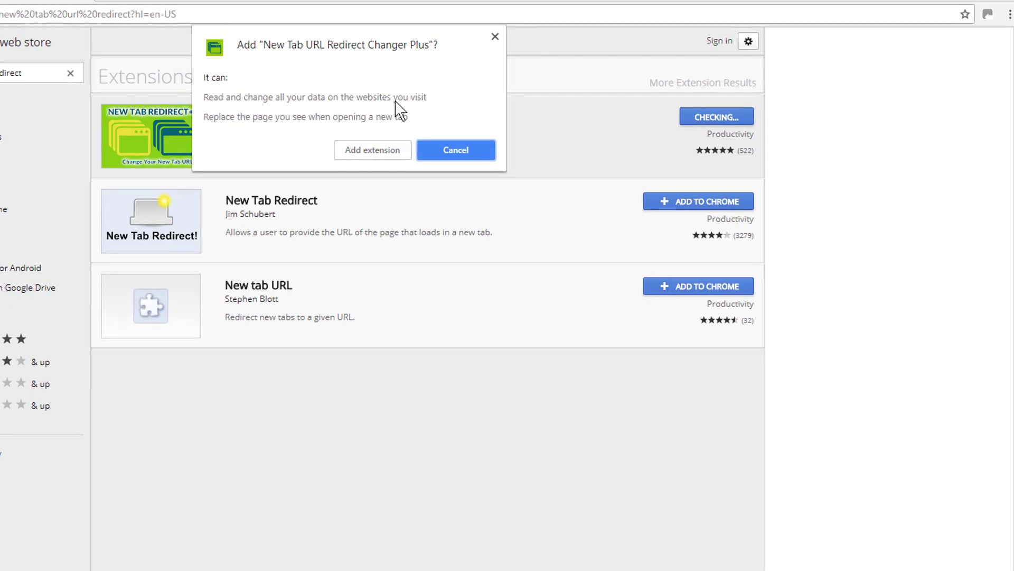
click(370, 153)
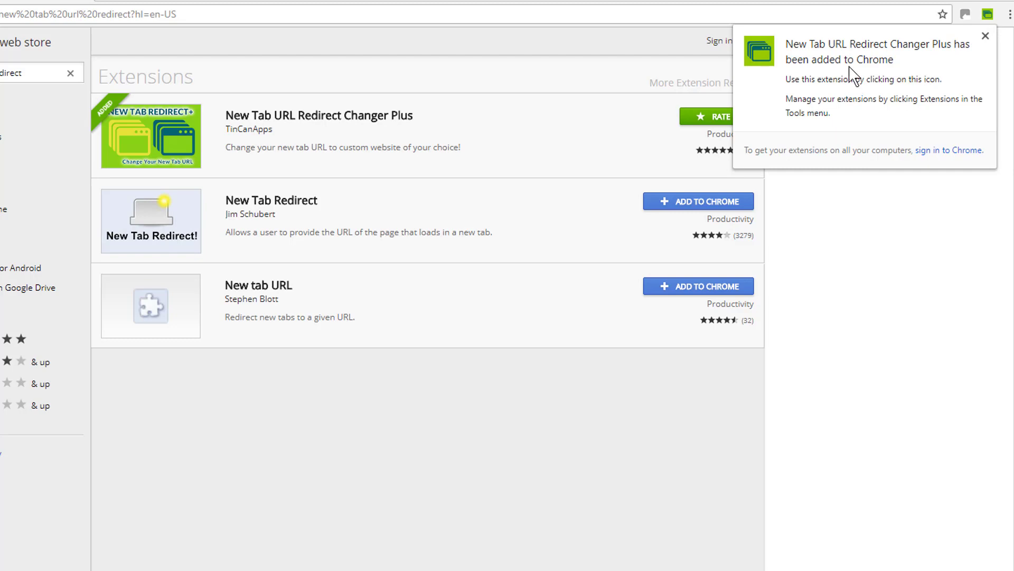
click(985, 36)
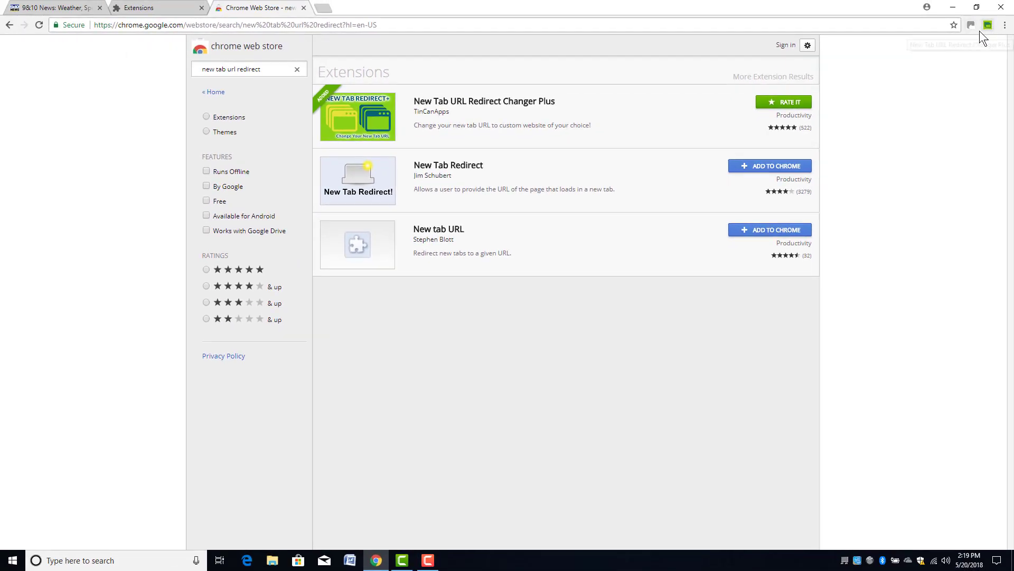
- Restart Chrome, open a new tab, and keep the extension's new tab page change
click(1001, 9)
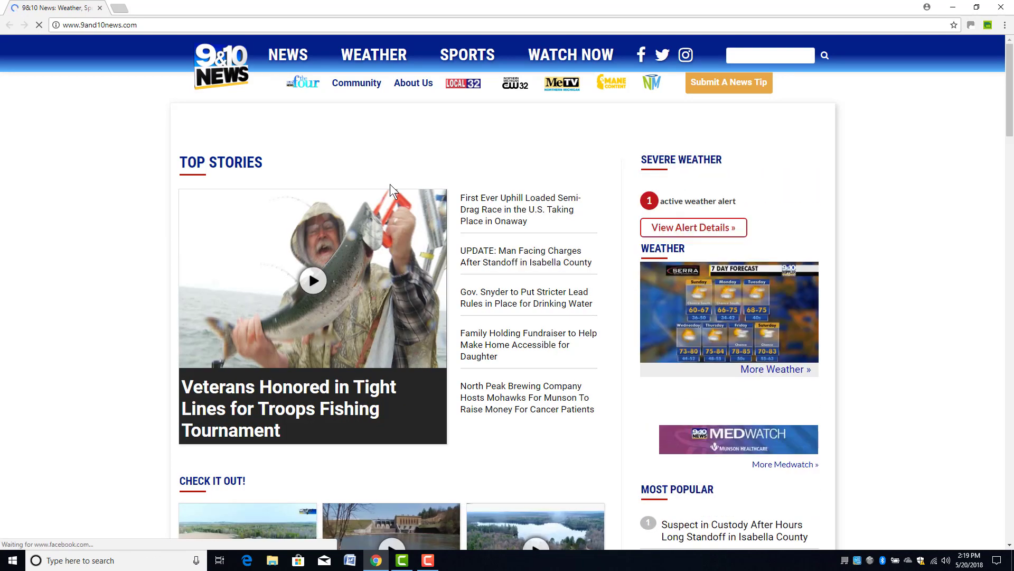
click(119, 8)
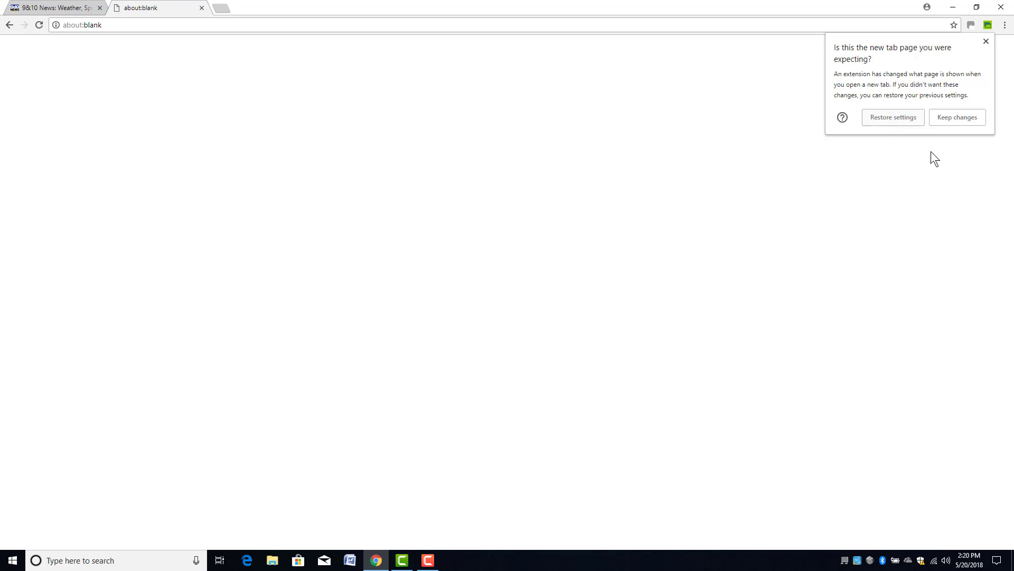
click(950, 116)
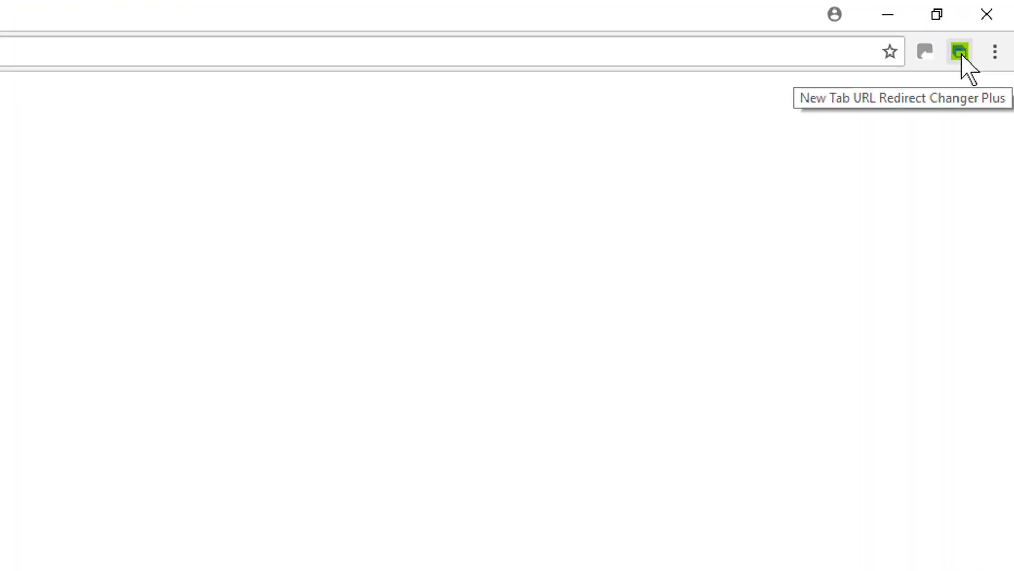
- Browse the New Tab Redirect popular URL list, then dismiss the settings popup
click(961, 52)
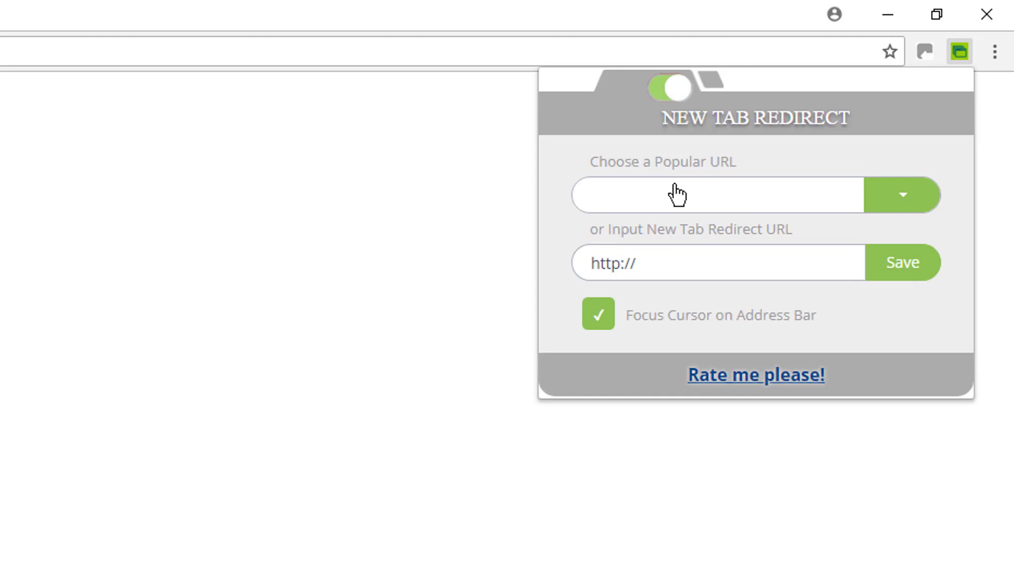
click(910, 200)
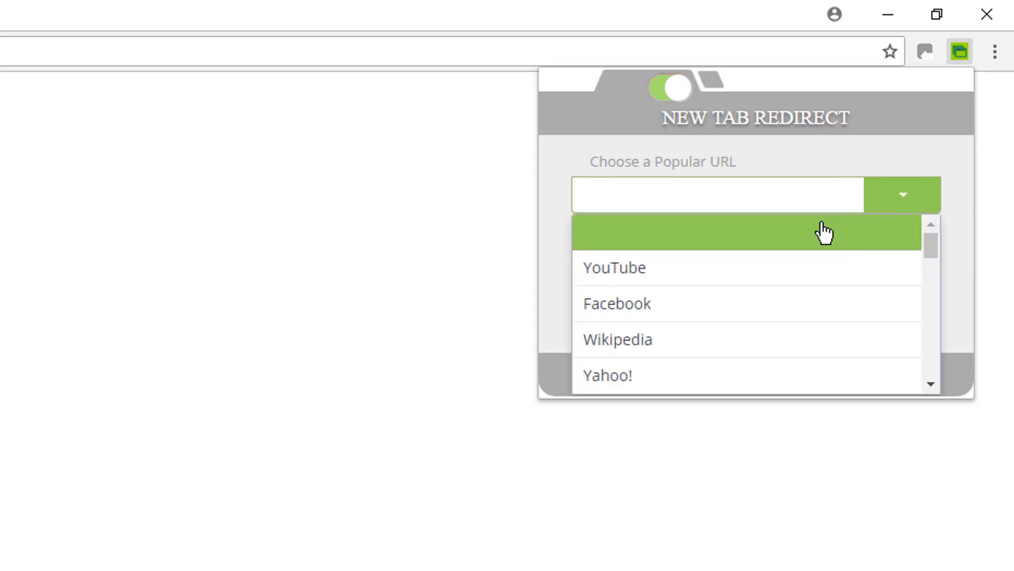
drag(931, 248, 919, 309)
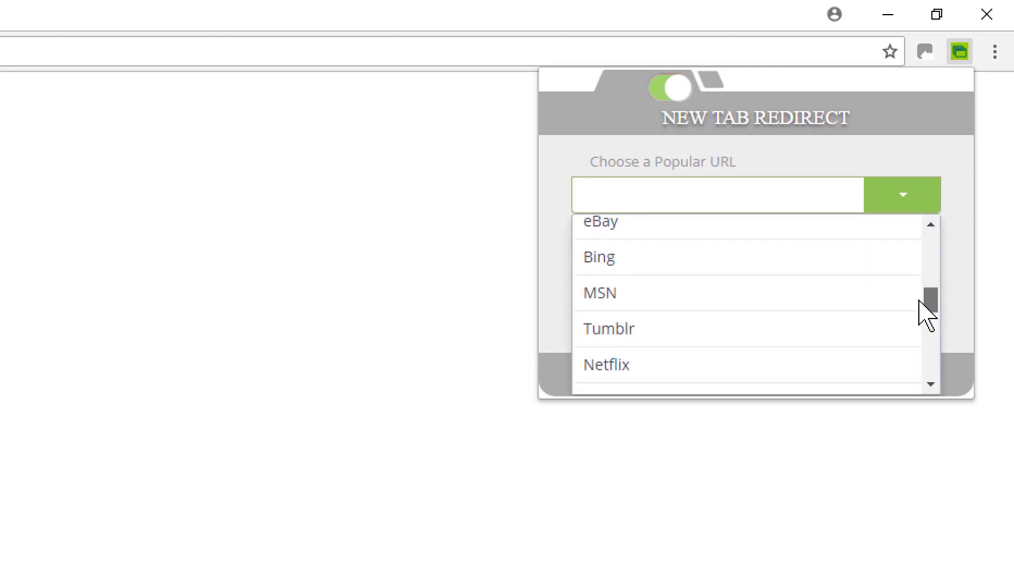
click(602, 474)
click(959, 51)
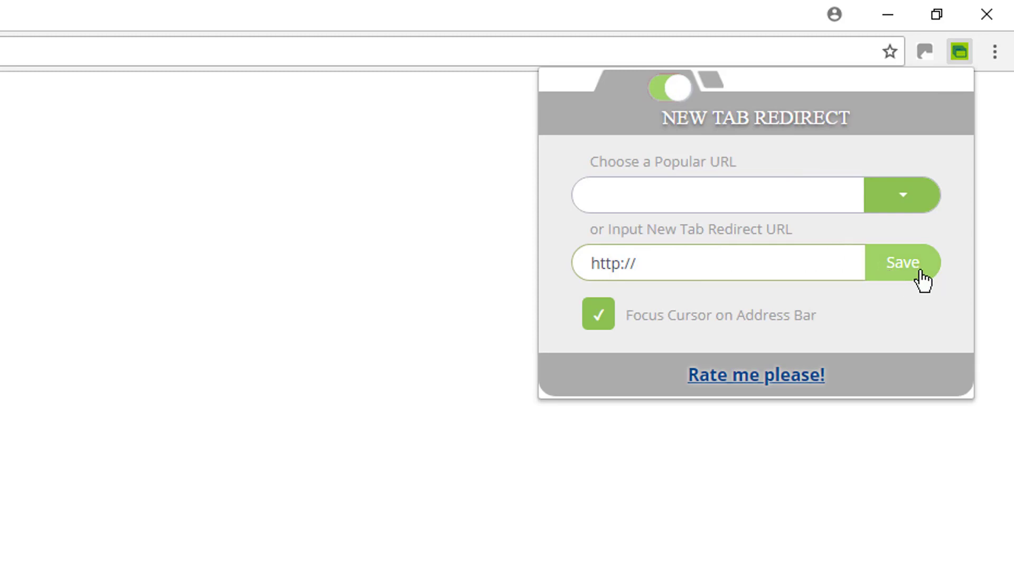
click(907, 202)
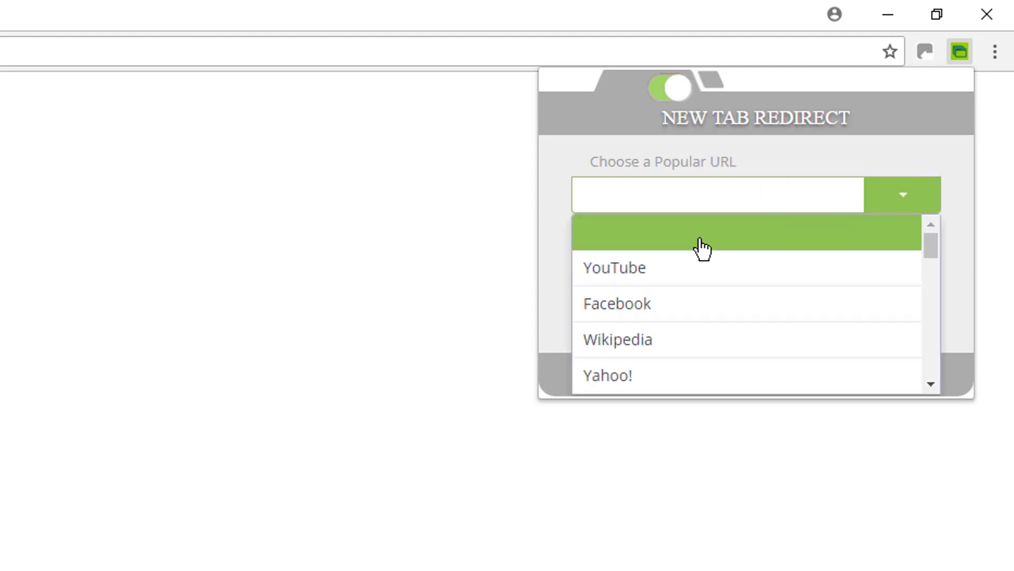
scroll(679, 274, down, 5)
scroll(679, 274, down, 1)
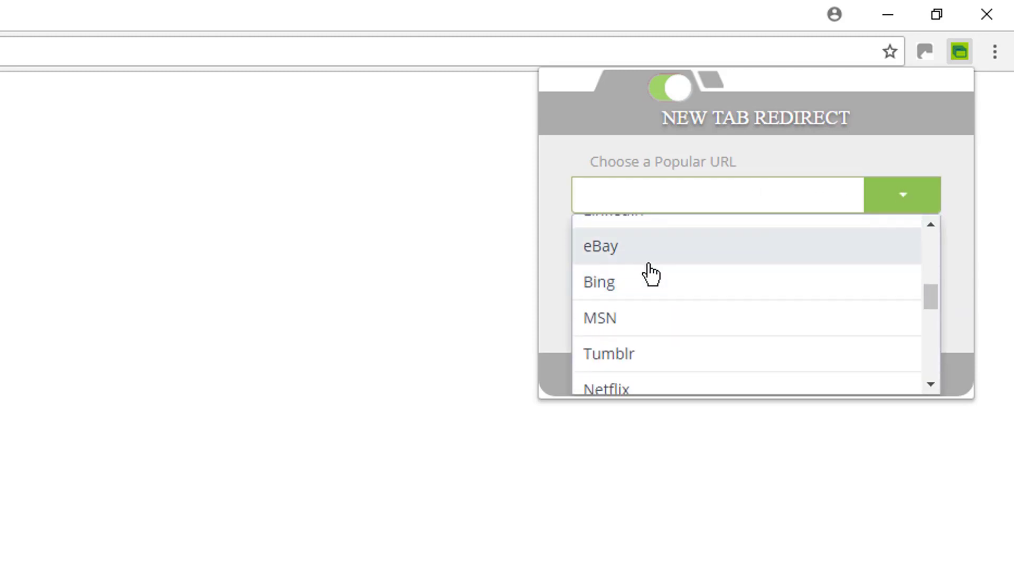
click(616, 292)
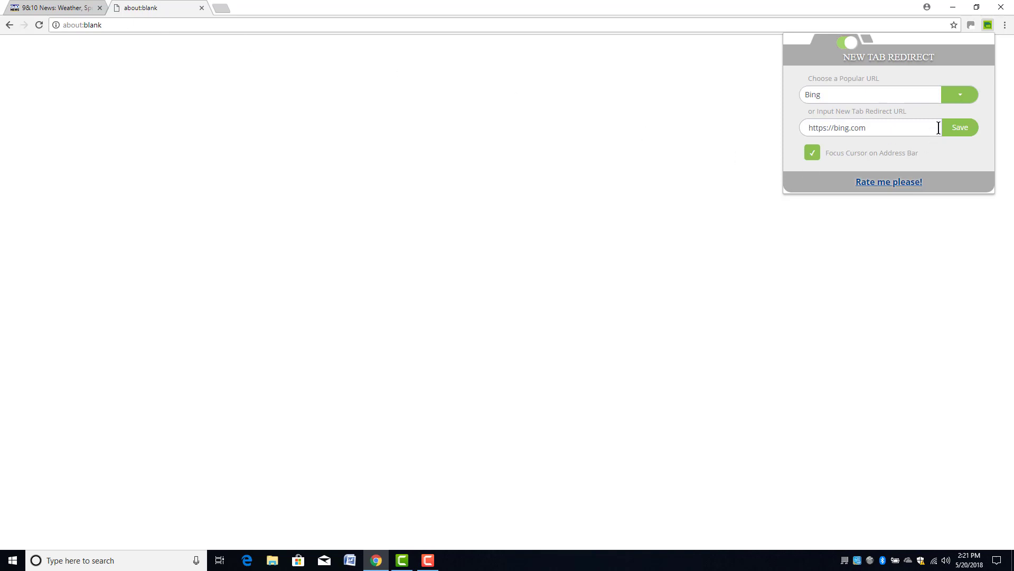
click(960, 138)
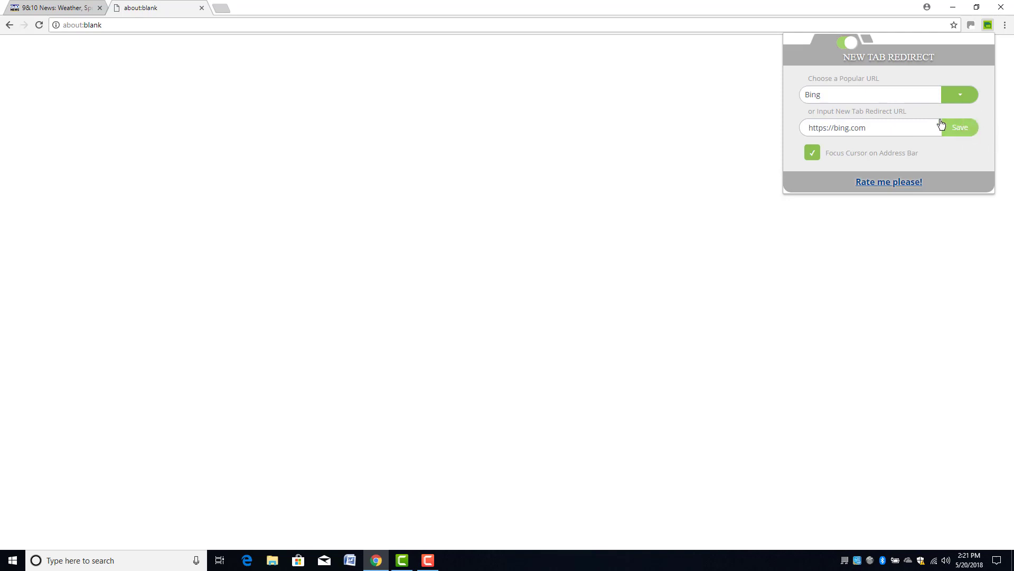
click(1000, 8)
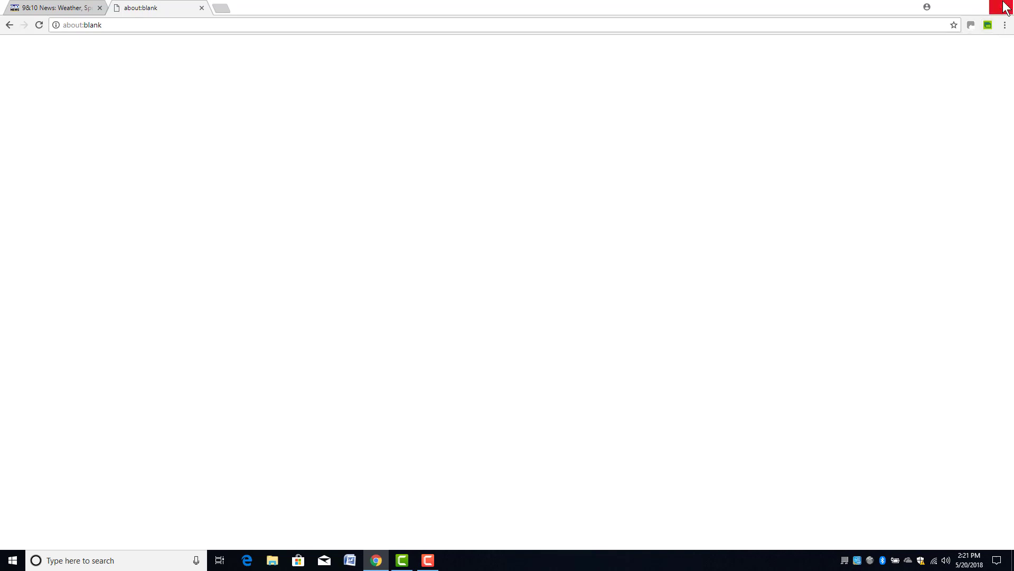
- Relaunch Chrome, confirm two new tabs open Bing, then close both Bing tabs
click(1001, 8)
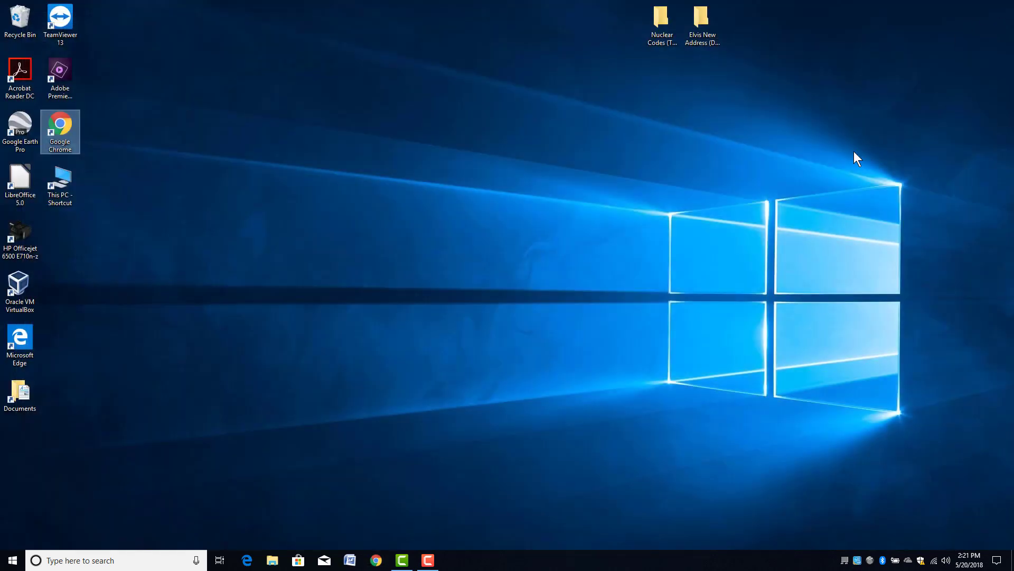
double_click(68, 130)
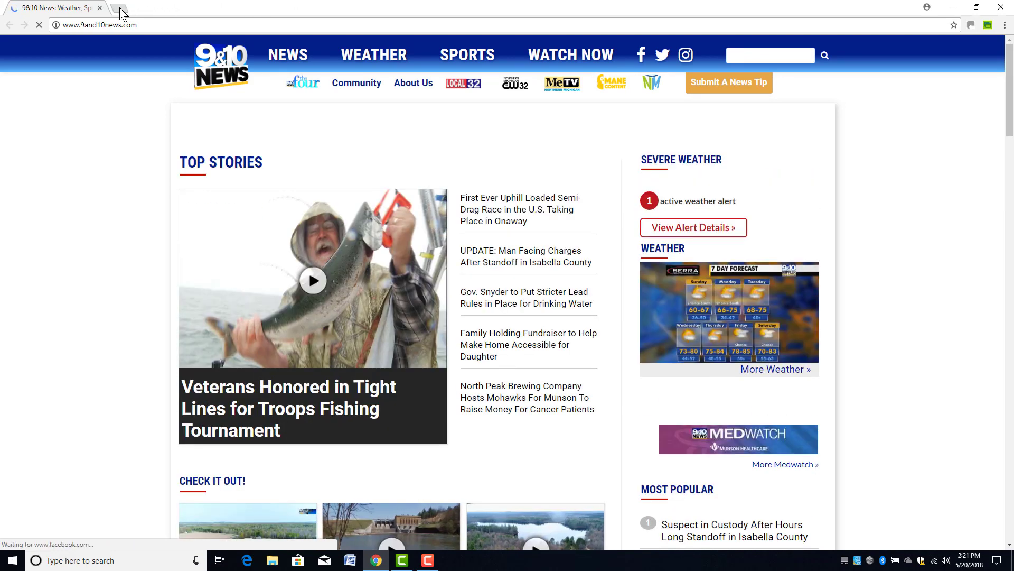
click(120, 7)
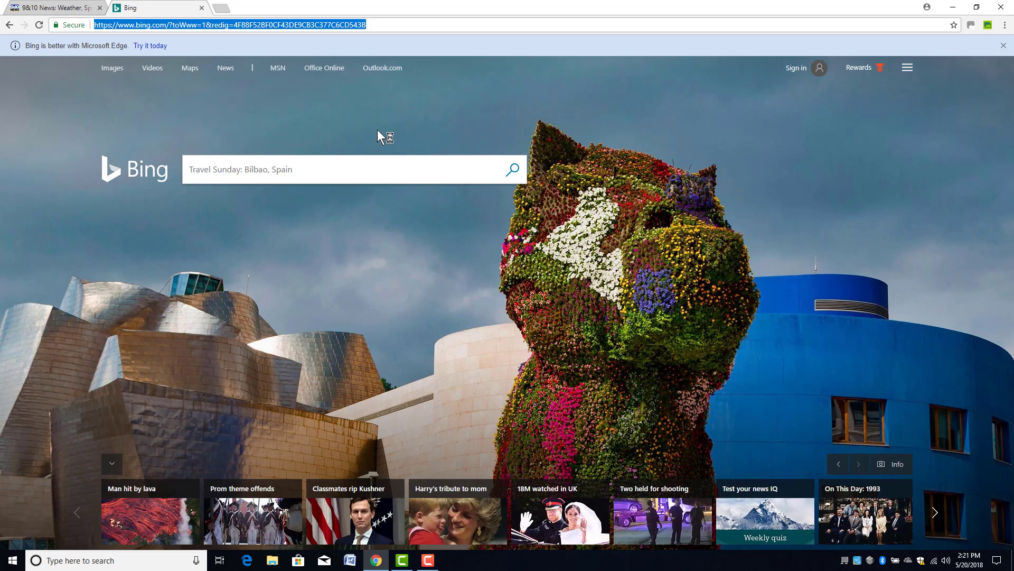
click(221, 7)
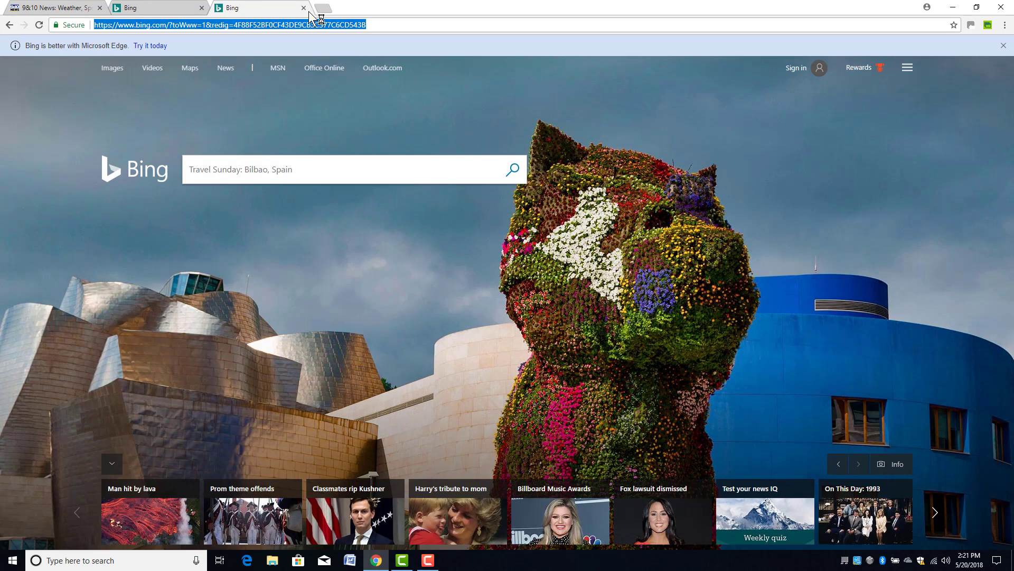
click(304, 8)
click(202, 8)
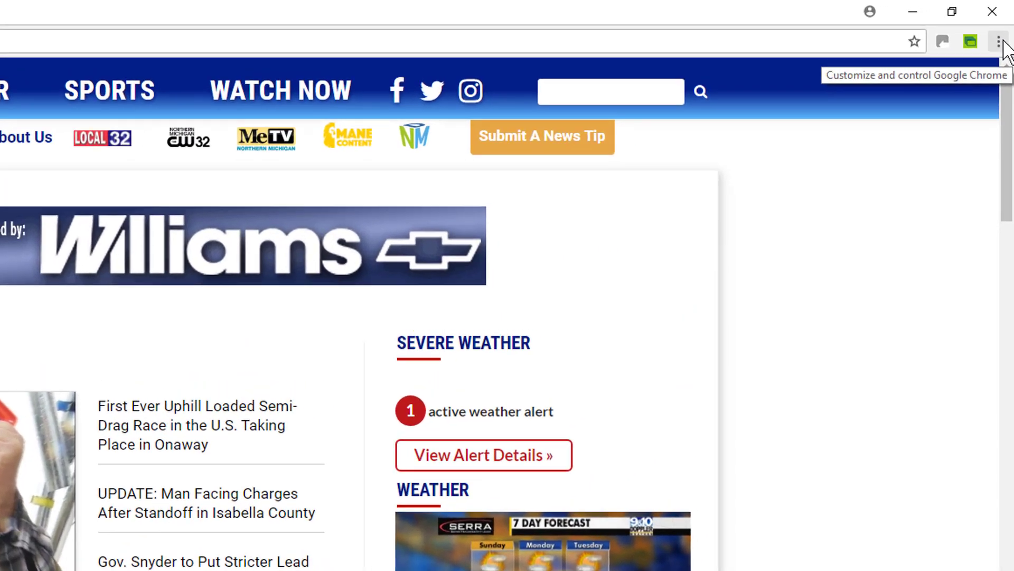
- Open the Extensions page and toggle New Tab URL Redirect Changer Plus off, then back on
click(1004, 25)
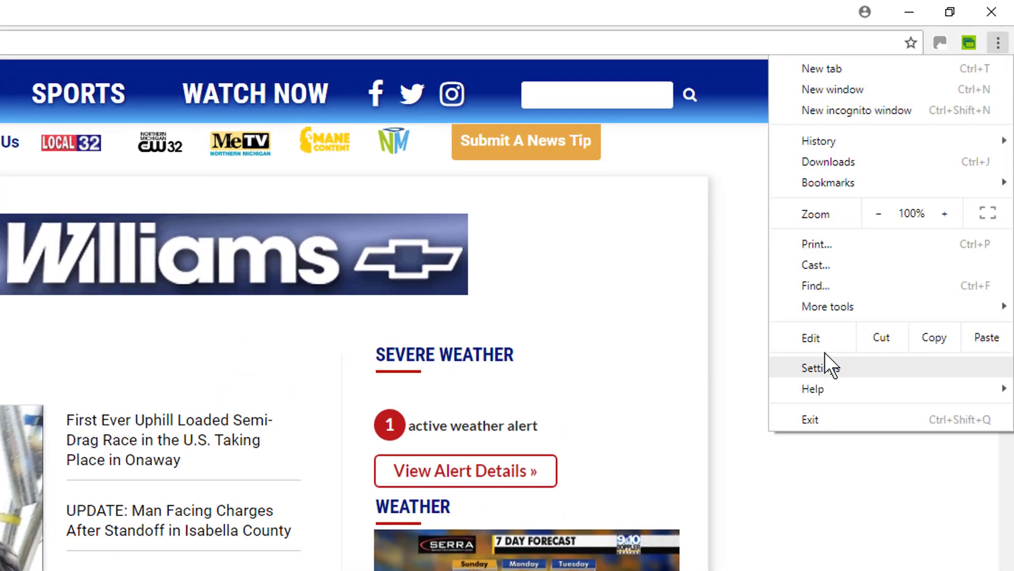
mouse_move(827, 310)
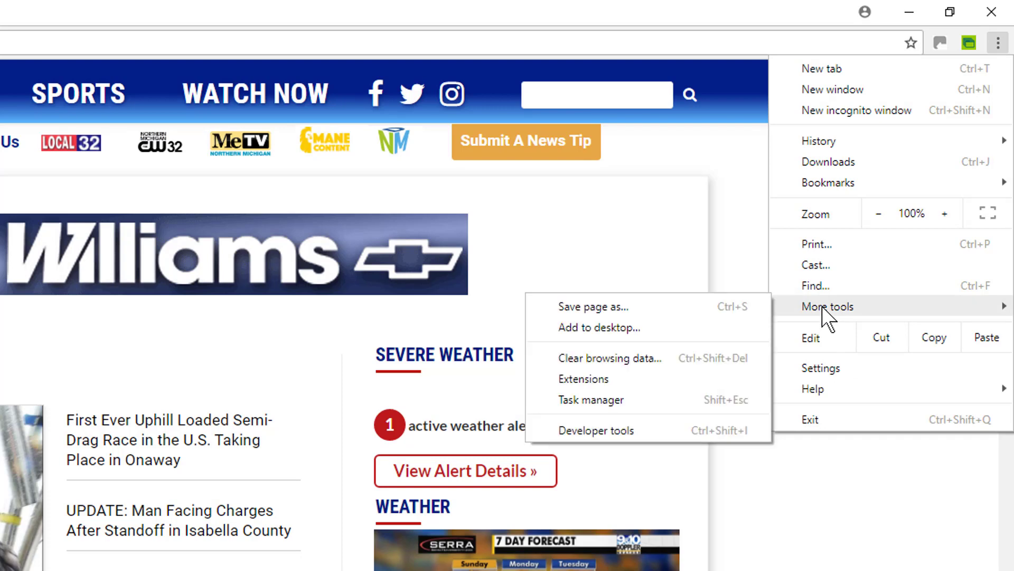
click(581, 379)
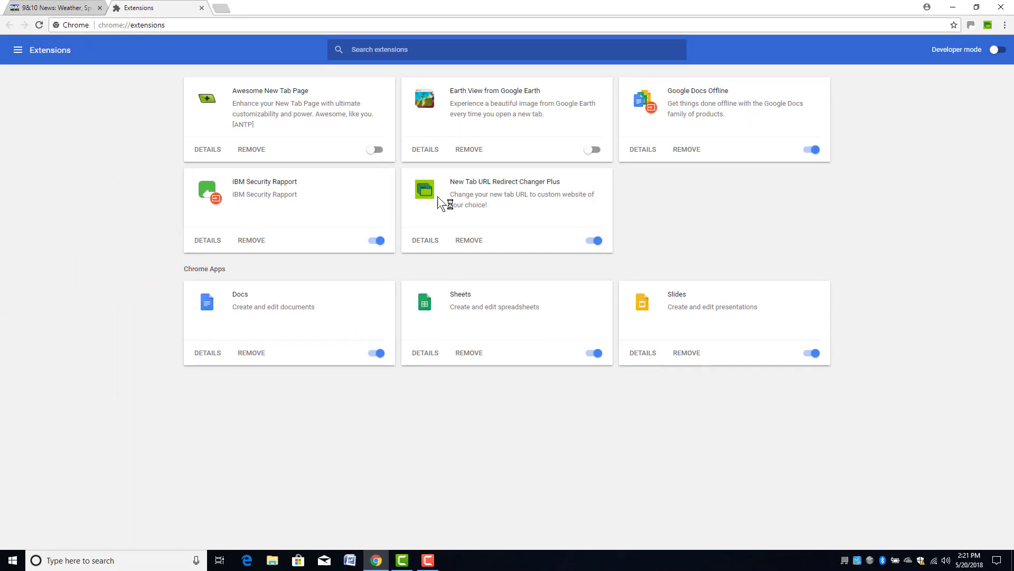
click(588, 242)
click(594, 242)
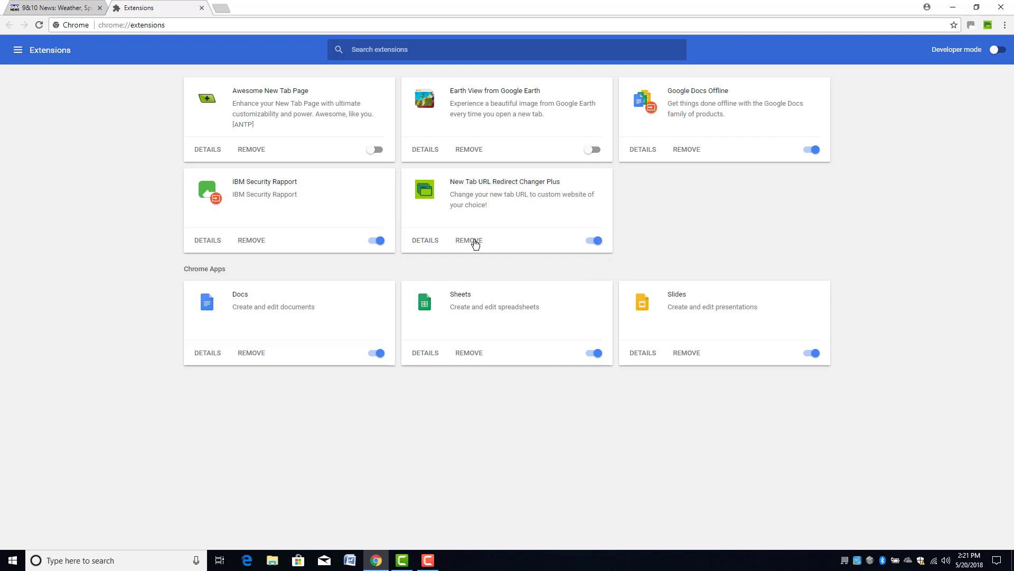